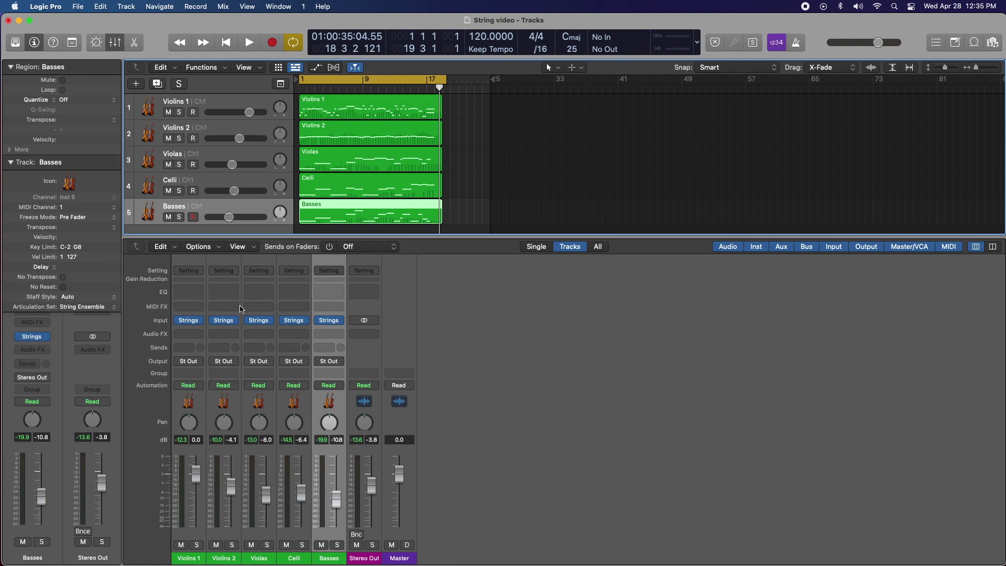
Step: Open the Violins 1 Studio Strings instrument and show its Sections and Single Instruments choices
{"action": "left_click", "coordinate": [189, 320]}
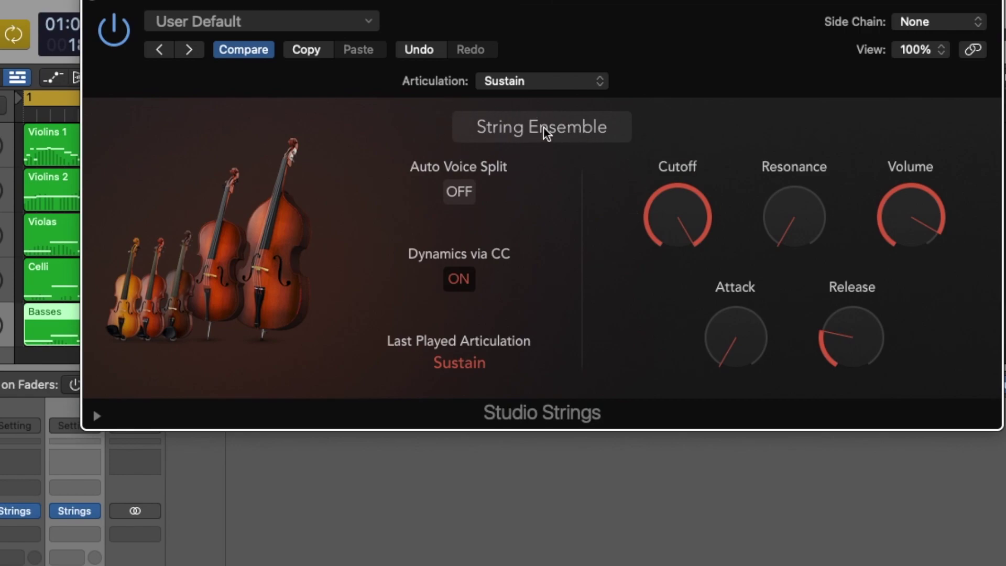
{"action": "left_click", "coordinate": [545, 128]}
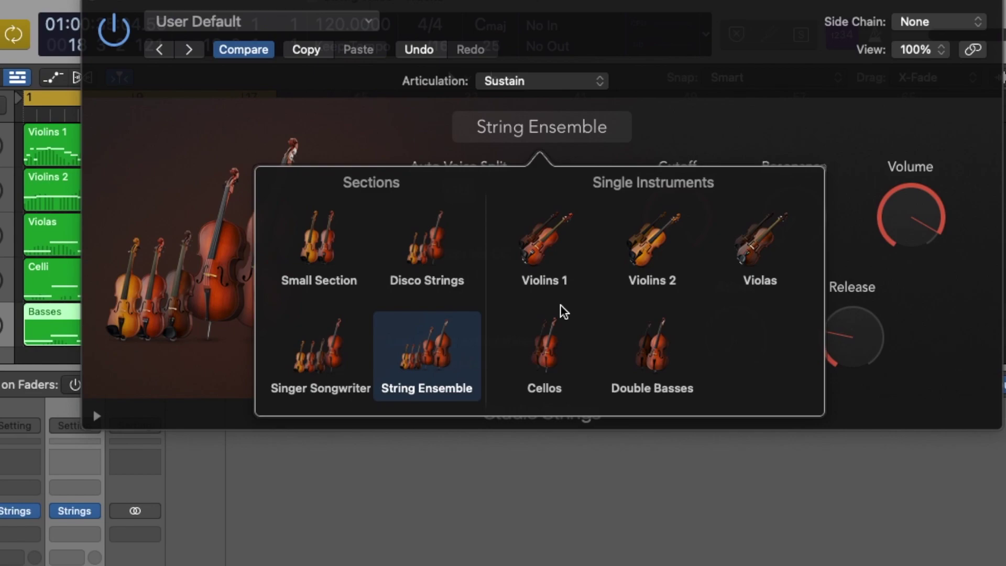
Step: Dismiss the instrument picker, leaving String Ensemble as the selected instrument
{"action": "left_click", "coordinate": [543, 131]}
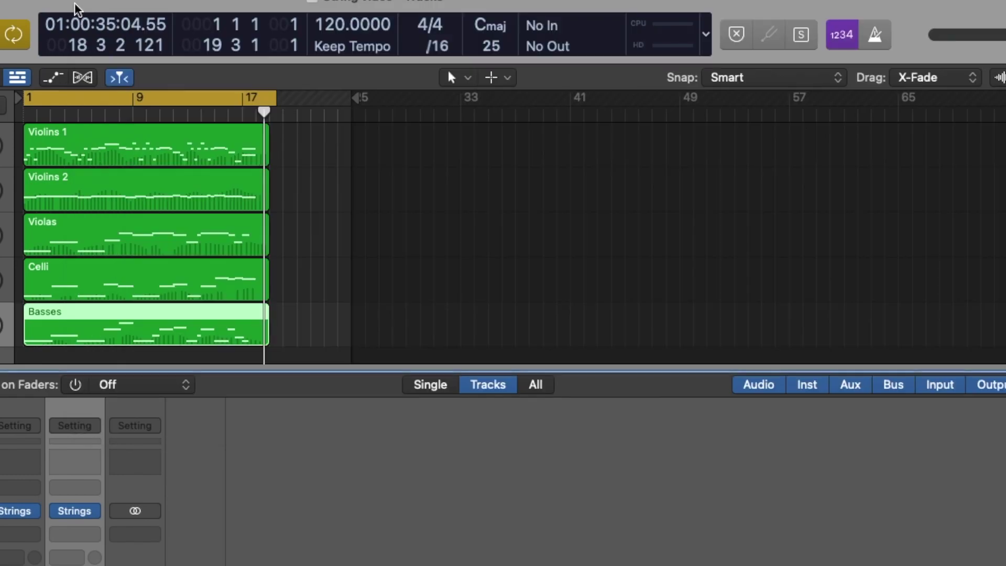
Step: Close the Studio Strings window and open the Basses region's 16 notes in the Piano Roll
{"action": "left_click", "coordinate": [99, 2]}
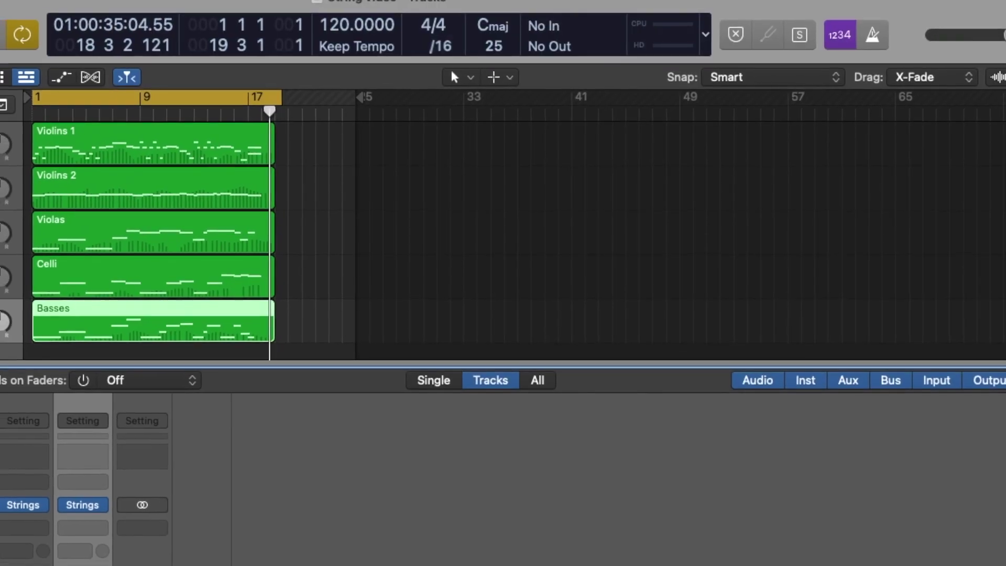
{"action": "left_click", "coordinate": [71, 283]}
{"action": "left_click", "coordinate": [72, 326]}
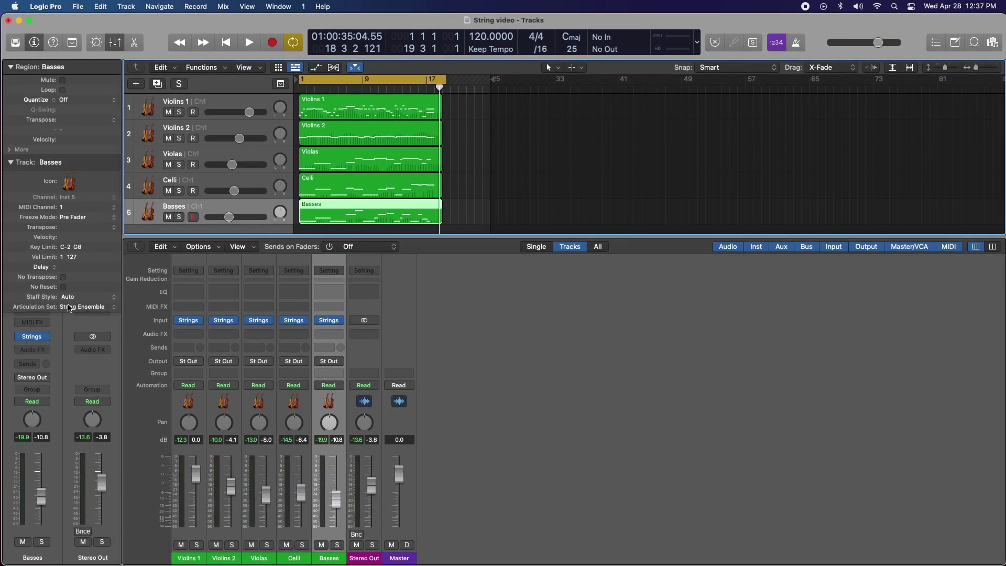
{"action": "double_click", "coordinate": [339, 207]}
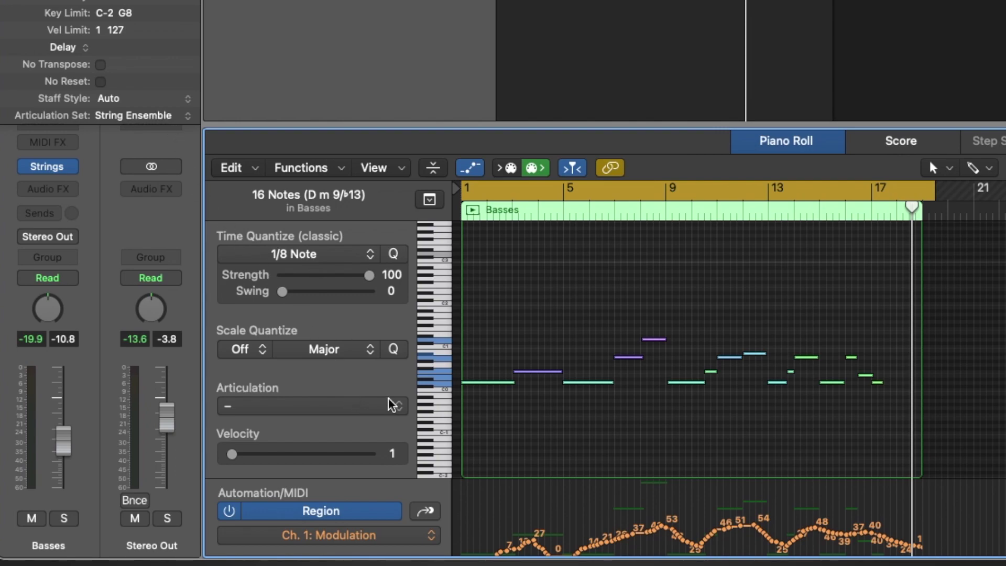
{"action": "left_click", "coordinate": [512, 336]}
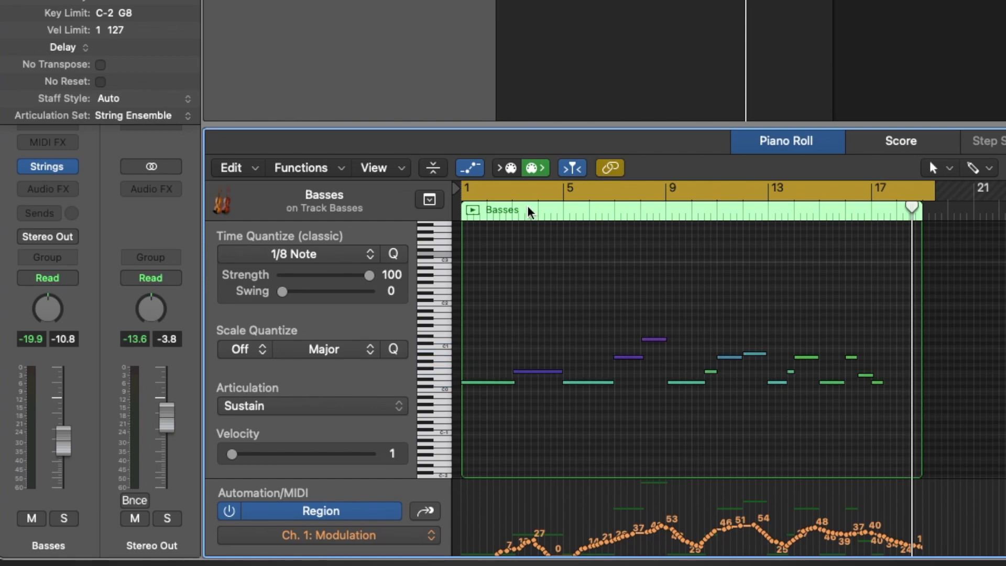
{"action": "left_click", "coordinate": [364, 408]}
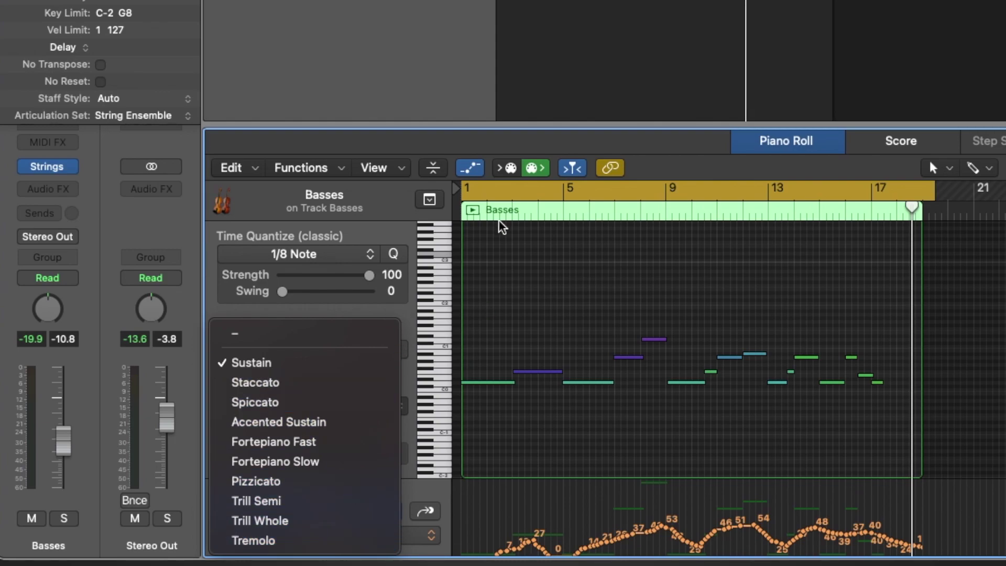
{"action": "left_click", "coordinate": [515, 146]}
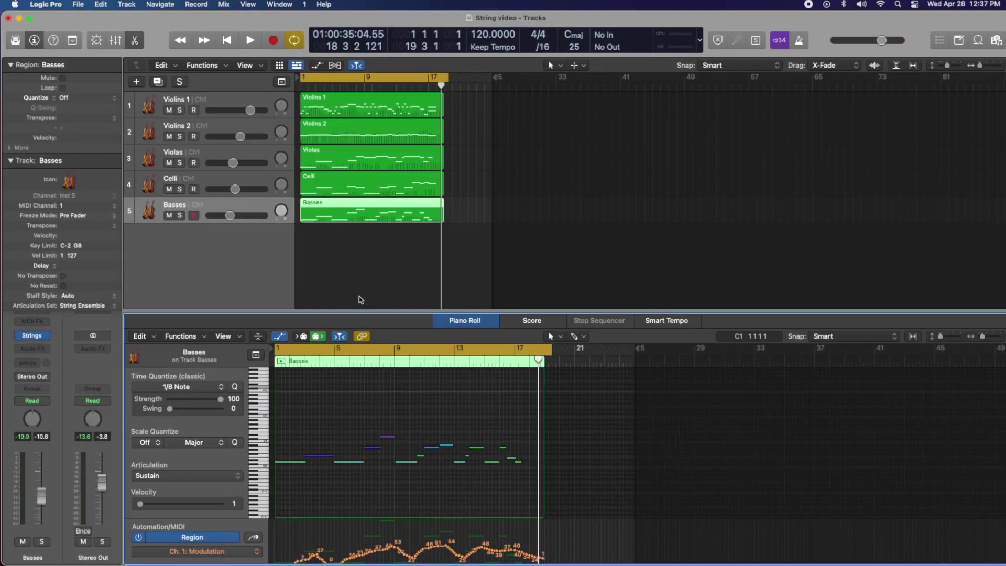
Step: Enlarge the Piano Roll, keeping Ch. 1: Modulation as the displayed MIDI parameter
{"action": "left_click_drag", "start_coordinate": [362, 314], "coordinate": [366, 240]}
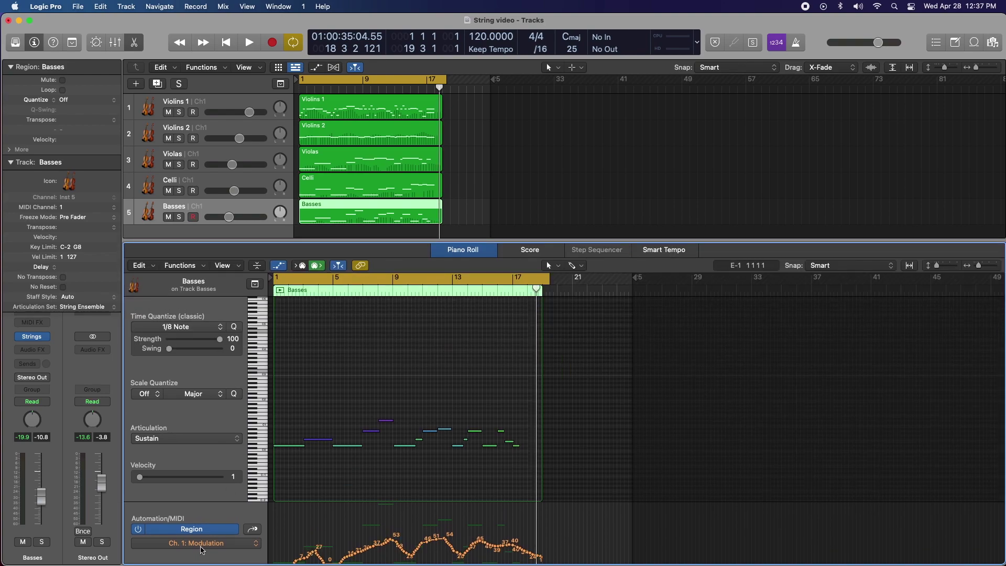
{"action": "left_click", "coordinate": [253, 545]}
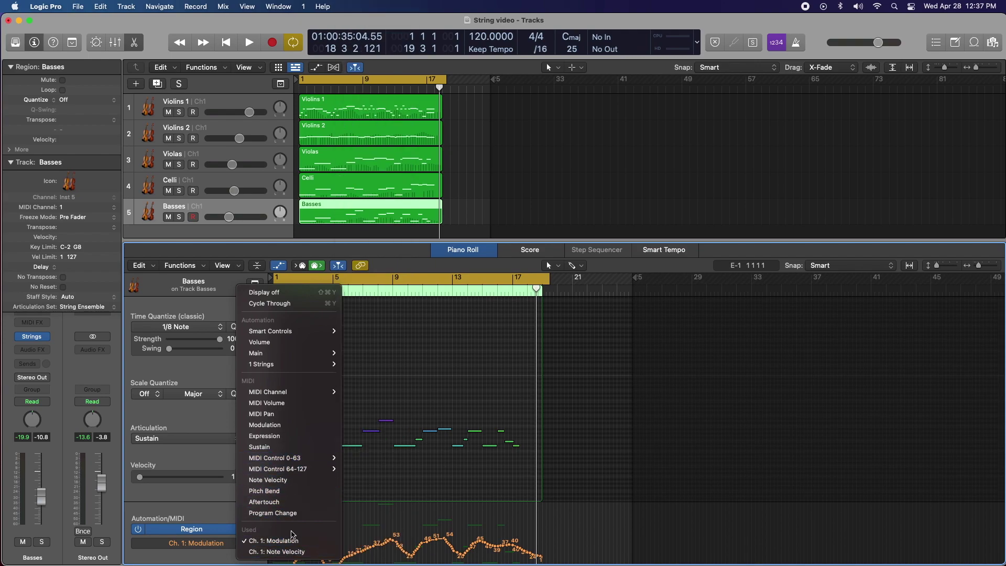
{"action": "left_click", "coordinate": [375, 522]}
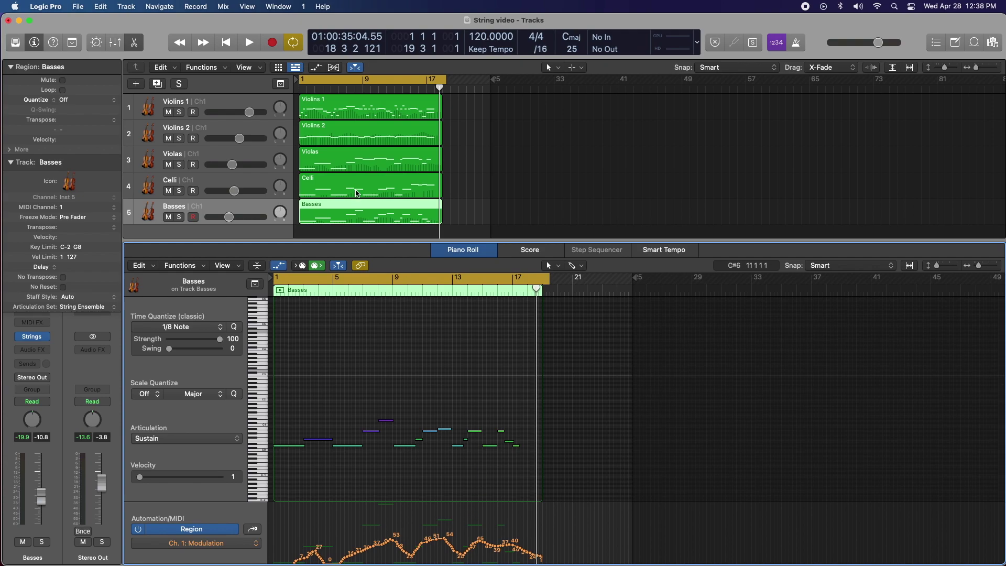
Step: Show the Celli region with its Ch. 1: Modulation curve
{"action": "left_click", "coordinate": [357, 194]}
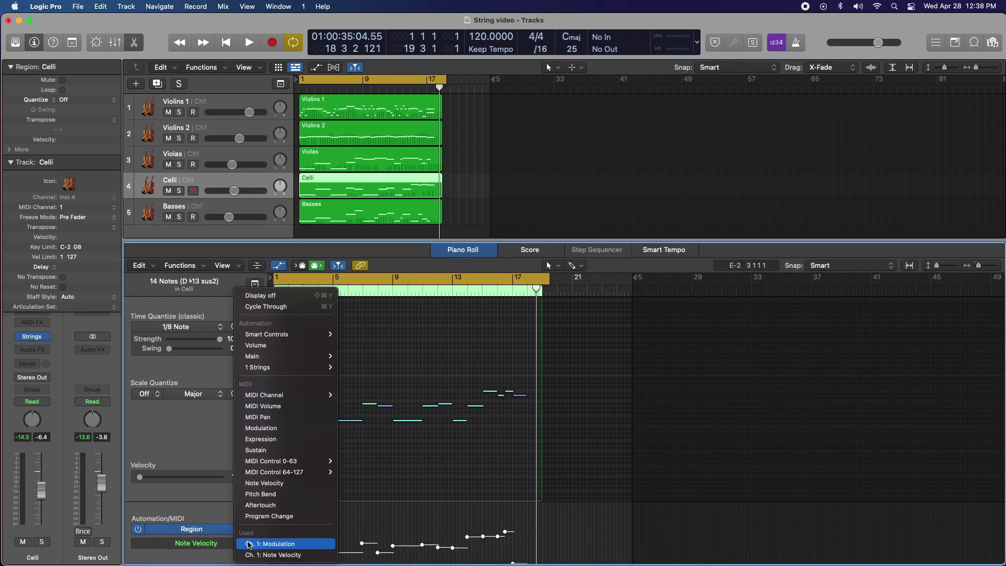
{"action": "left_click", "coordinate": [246, 543]}
{"action": "left_click", "coordinate": [272, 545]}
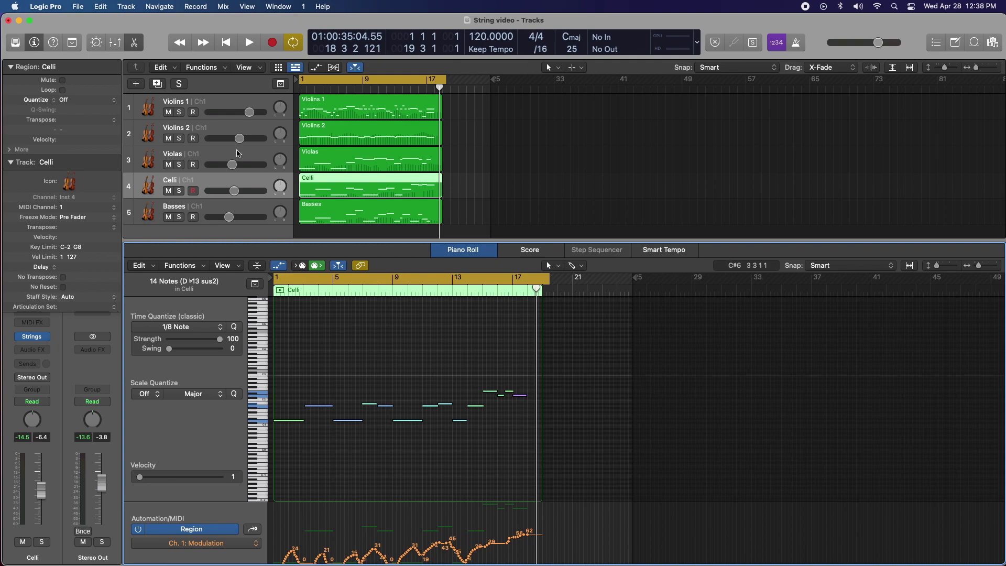
Step: View the Violas, Violins 2 and Violins 1 regions in turn with their modulation curves
{"action": "left_click", "coordinate": [238, 153]}
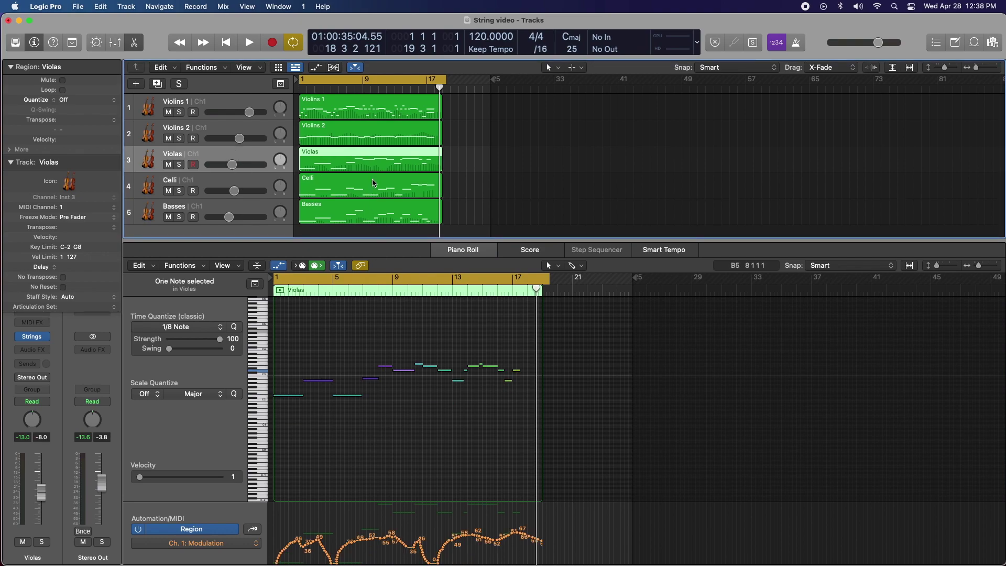
{"action": "left_click", "coordinate": [375, 140]}
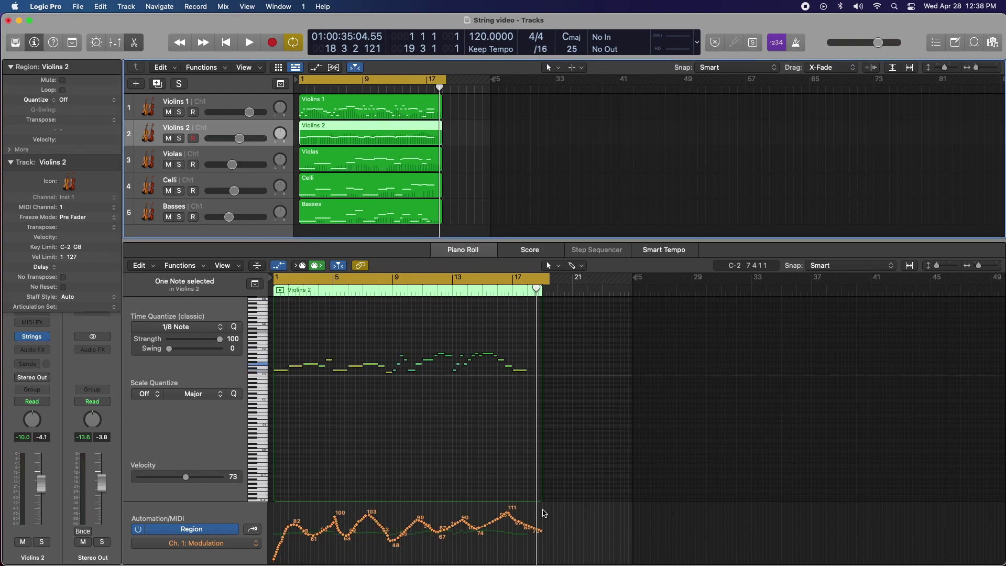
{"action": "left_click", "coordinate": [332, 107]}
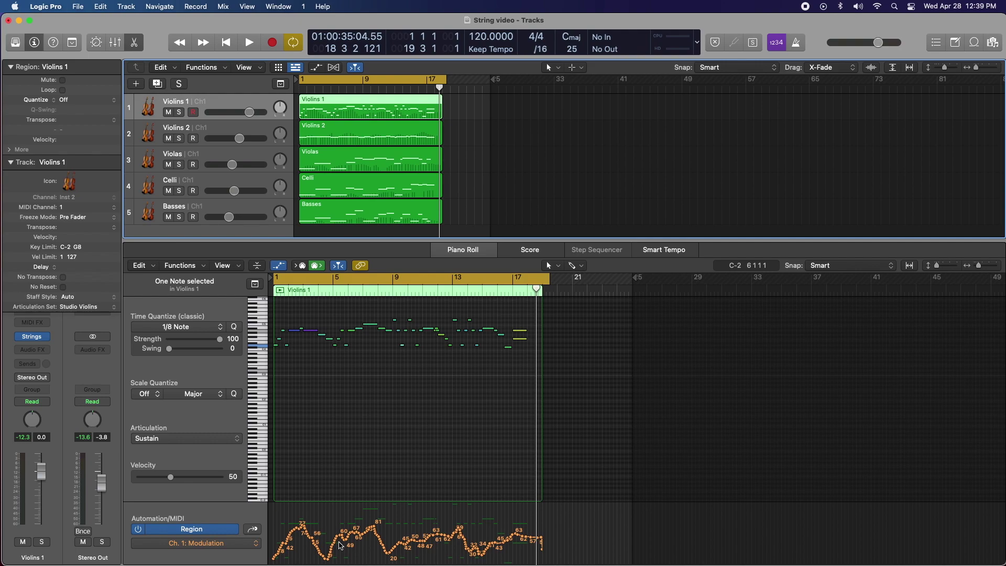
Step: Solo Violins 1 and play it from the beginning
{"action": "left_click", "coordinate": [178, 112]}
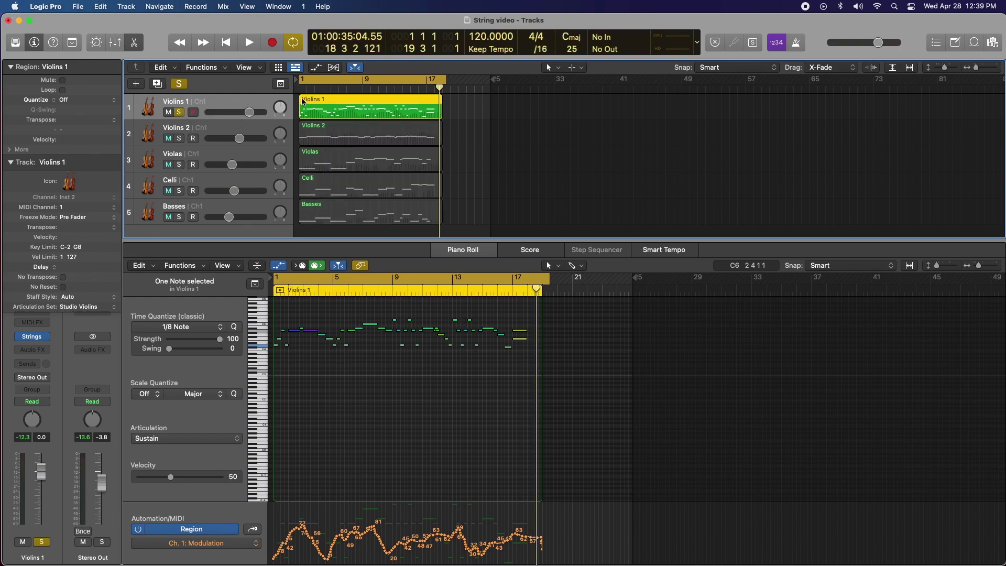
{"action": "key", "text": "space"}
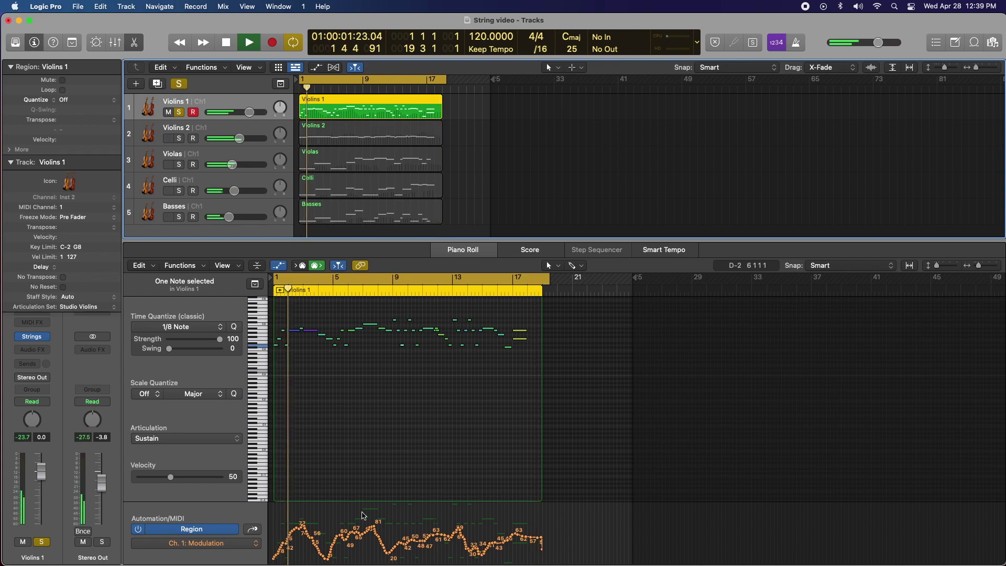
{"action": "scroll", "coordinate": [369, 545], "scroll_direction": "down", "scroll_amount": 2}
{"action": "scroll", "coordinate": [369, 544], "scroll_direction": "down", "scroll_amount": 2}
{"action": "scroll", "coordinate": [375, 524], "scroll_direction": "up", "scroll_amount": 4}
{"action": "scroll", "coordinate": [380, 507], "scroll_direction": "down", "scroll_amount": 3}
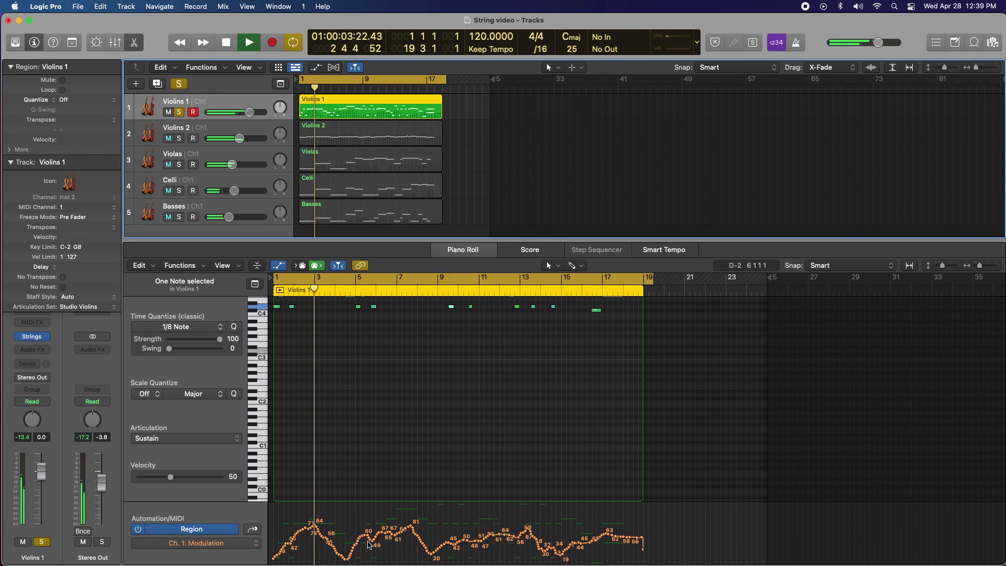
Step: Enlarge the modulation lane, then unsolo so the whole ensemble plays
{"action": "left_click_drag", "start_coordinate": [381, 507], "coordinate": [372, 395]}
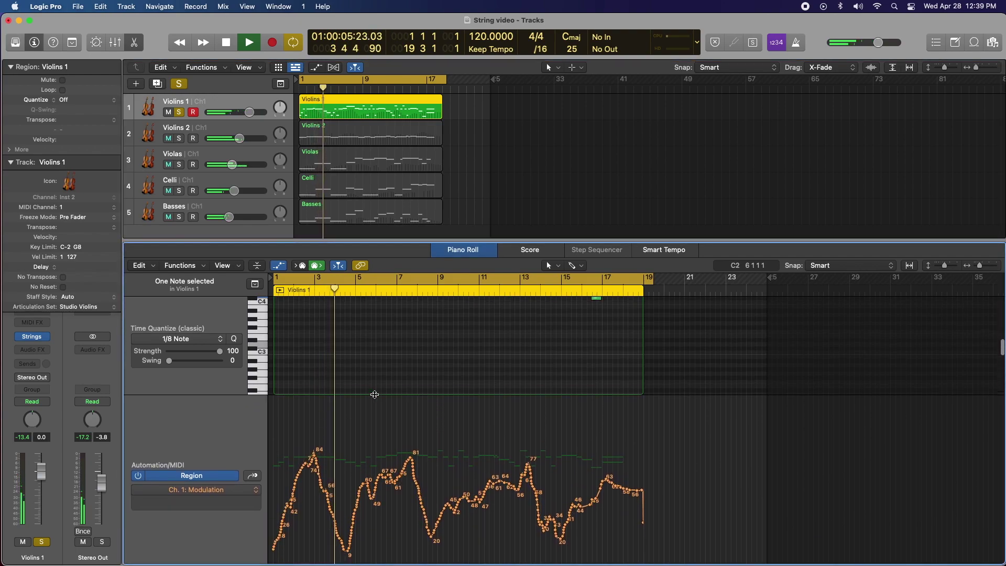
{"action": "scroll", "coordinate": [380, 454], "scroll_direction": "down", "scroll_amount": 1}
{"action": "scroll", "coordinate": [380, 453], "scroll_direction": "up", "scroll_amount": 4}
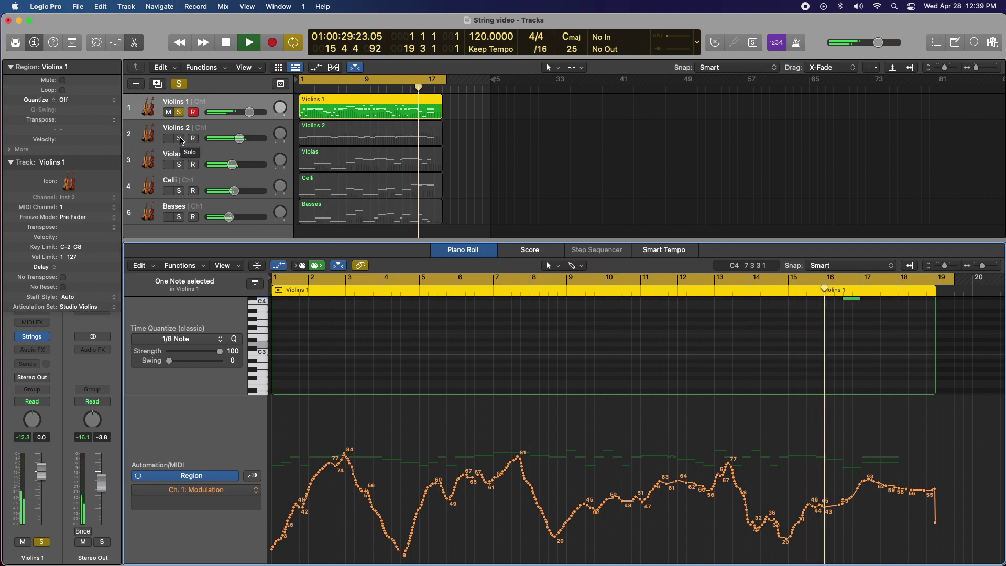
{"action": "left_click", "coordinate": [178, 84]}
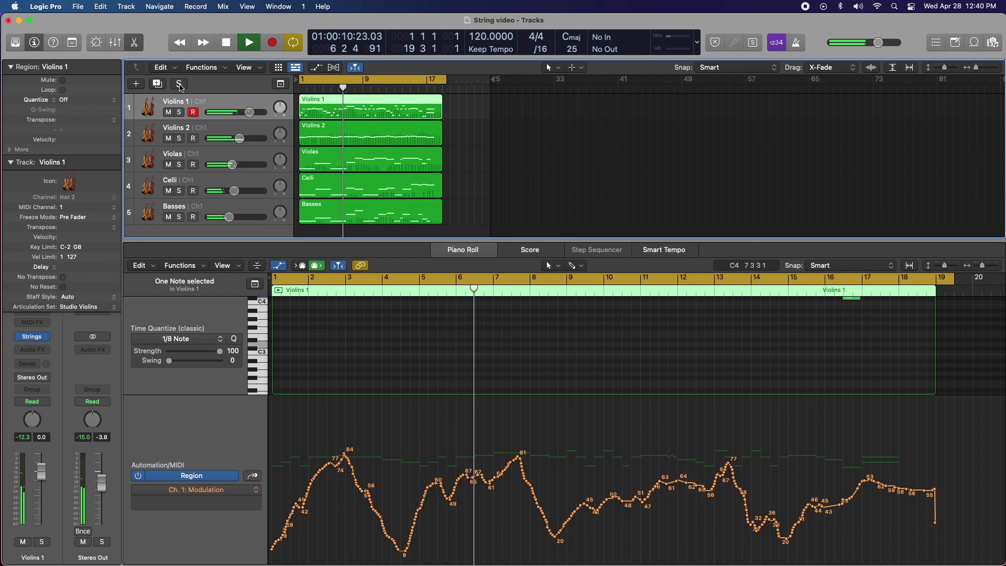
Step: During playback, show the Violins 2 region, then the Violas region with its curve peaking at 67
{"action": "scroll", "coordinate": [484, 393], "scroll_direction": "up", "scroll_amount": 3}
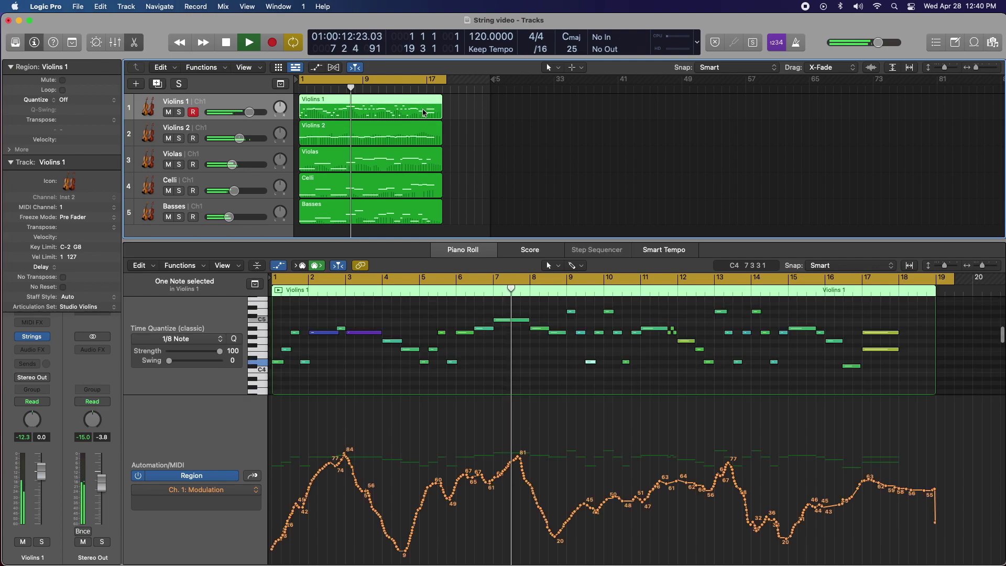
{"action": "scroll", "coordinate": [484, 396], "scroll_direction": "down", "scroll_amount": 3}
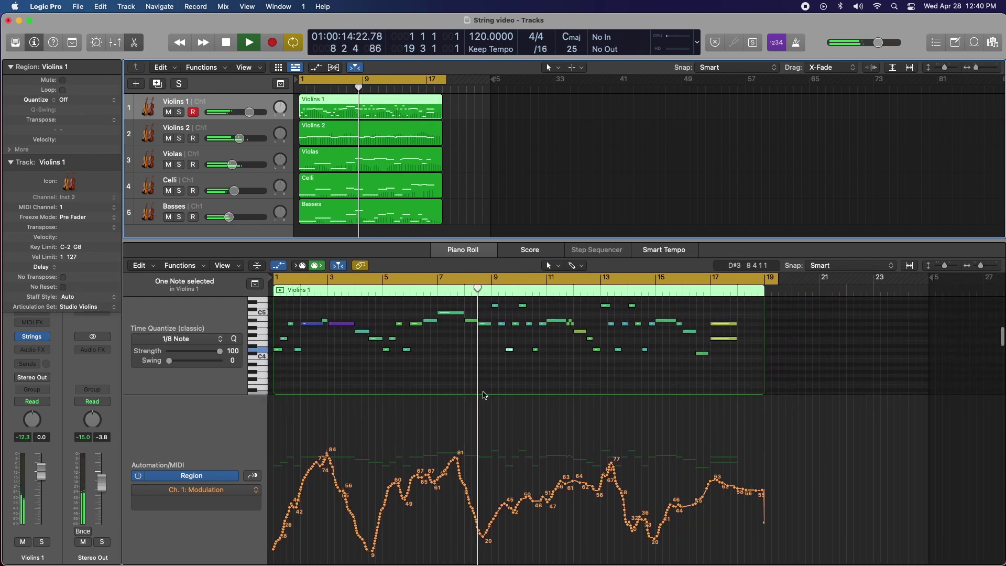
{"action": "left_click", "coordinate": [400, 134]}
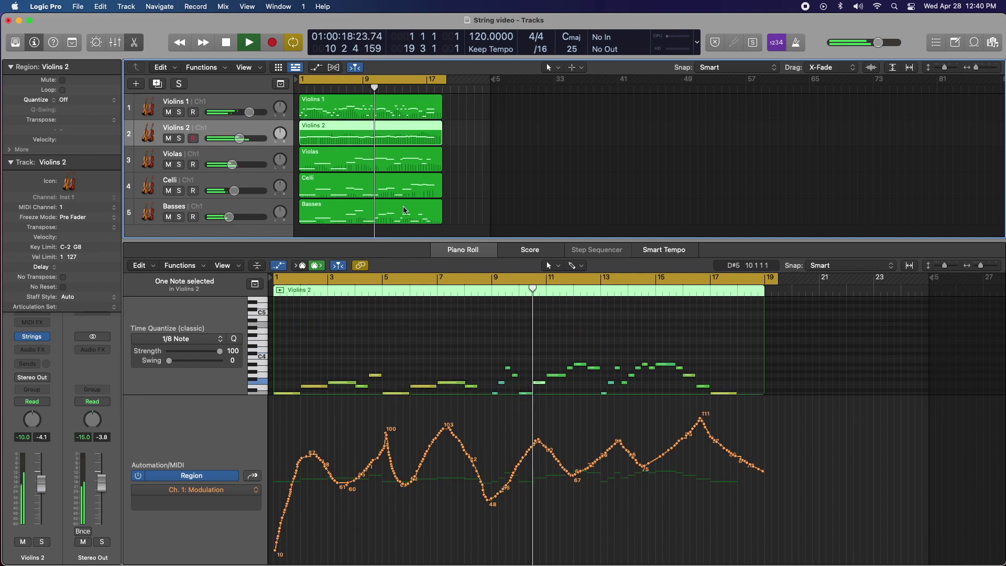
{"action": "scroll", "coordinate": [405, 364], "scroll_direction": "down", "scroll_amount": 2}
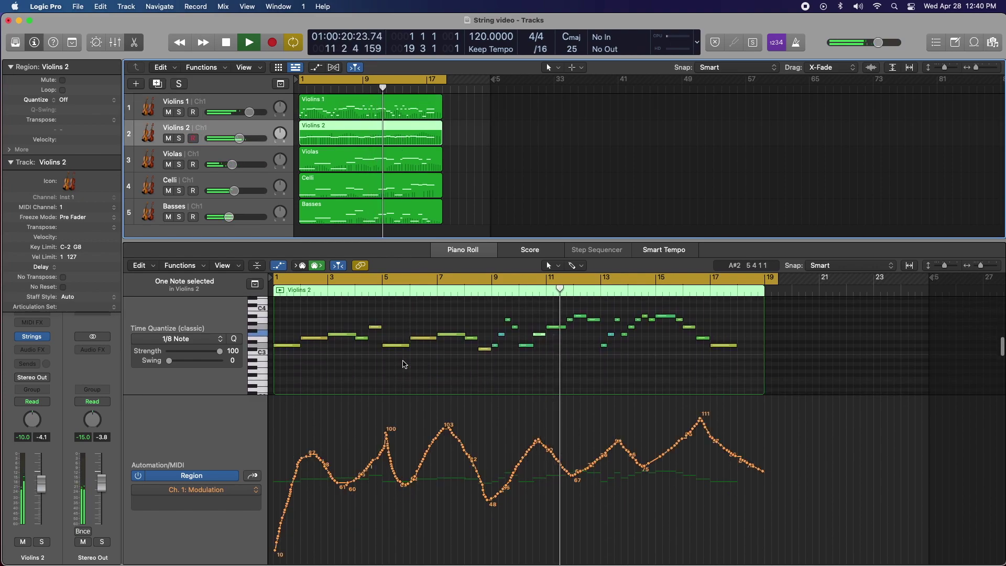
{"action": "left_click", "coordinate": [376, 160]}
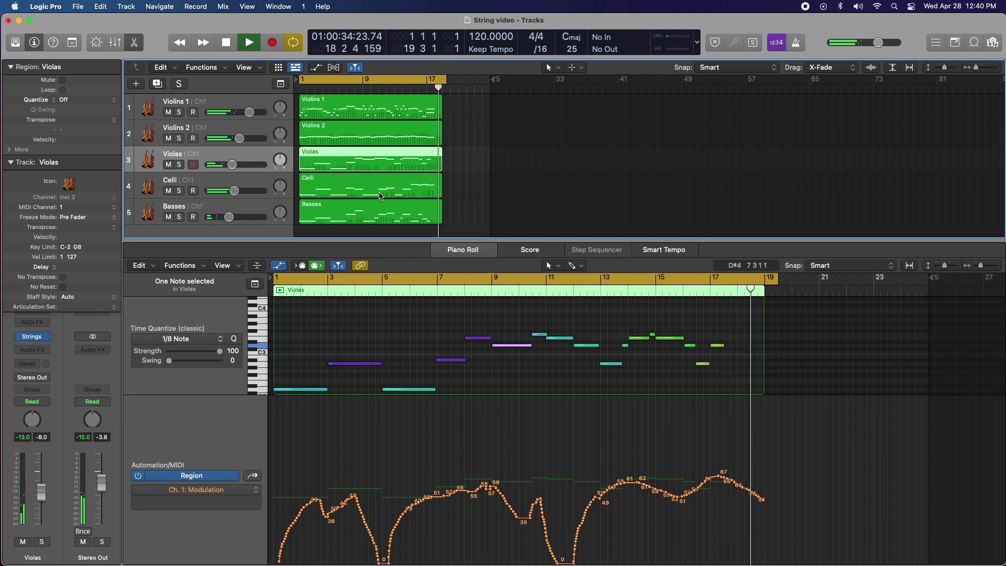
Step: Stop playback near bar 19 and collapse the Violas Track section in the inspector
{"action": "key", "text": "space"}
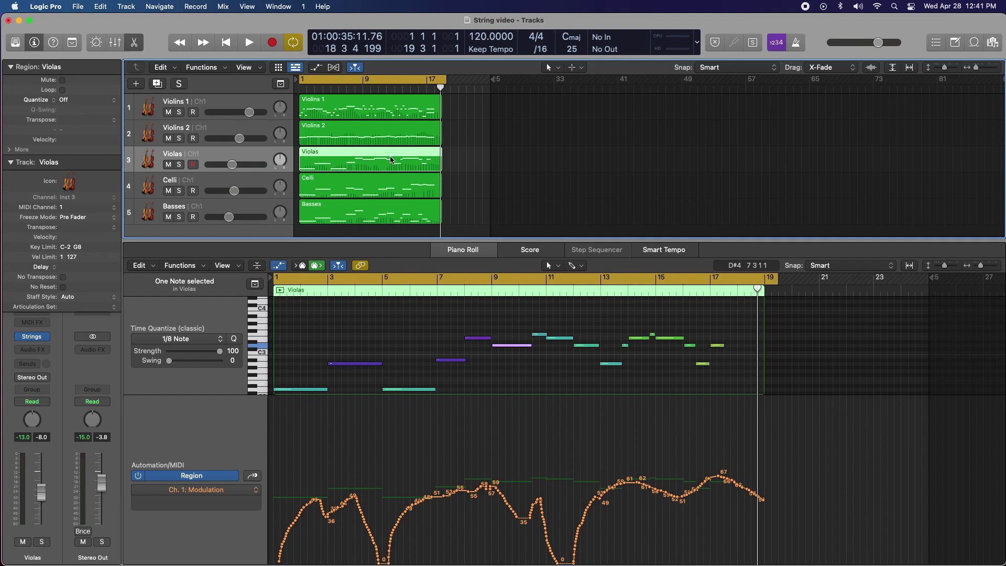
{"action": "left_click", "coordinate": [10, 163]}
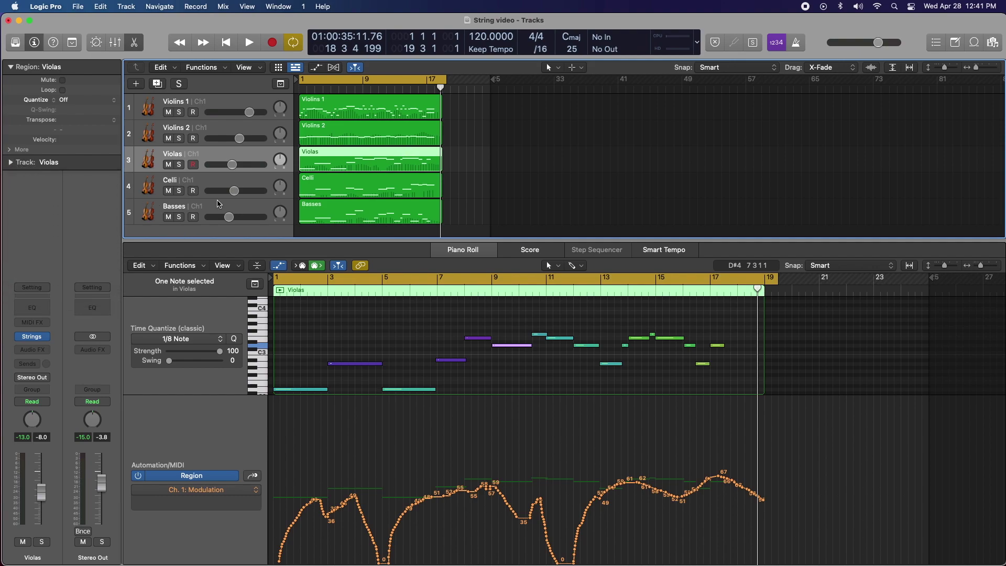